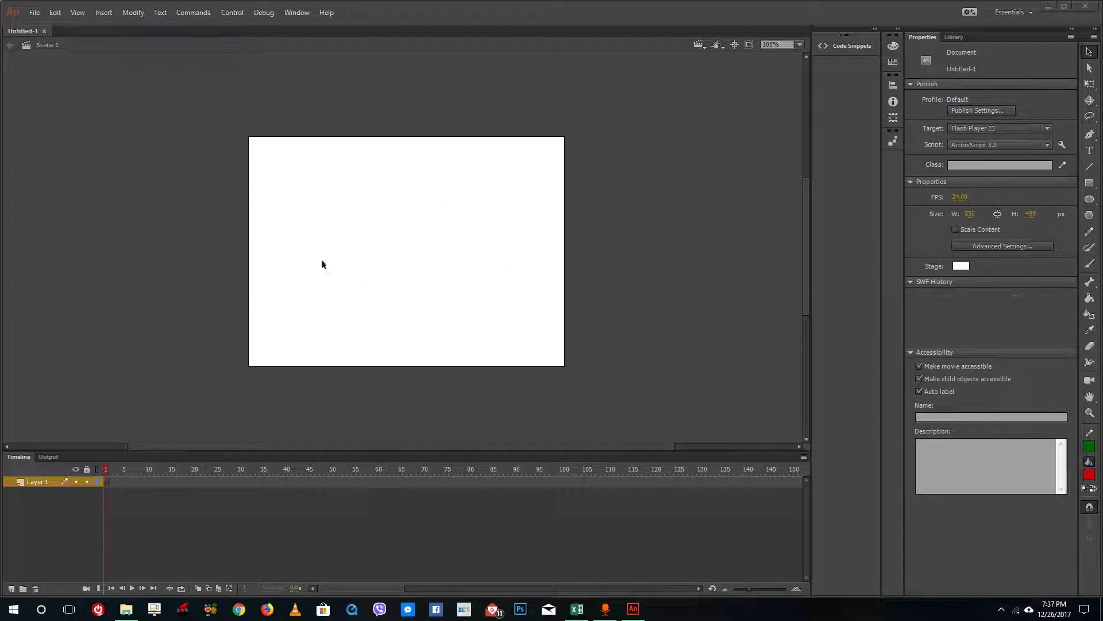
# Step: Try importing Believe_It.mp3 to the stage and dismiss the import error
pyautogui.click(37, 12)
pyautogui.moveTo(122, 190)
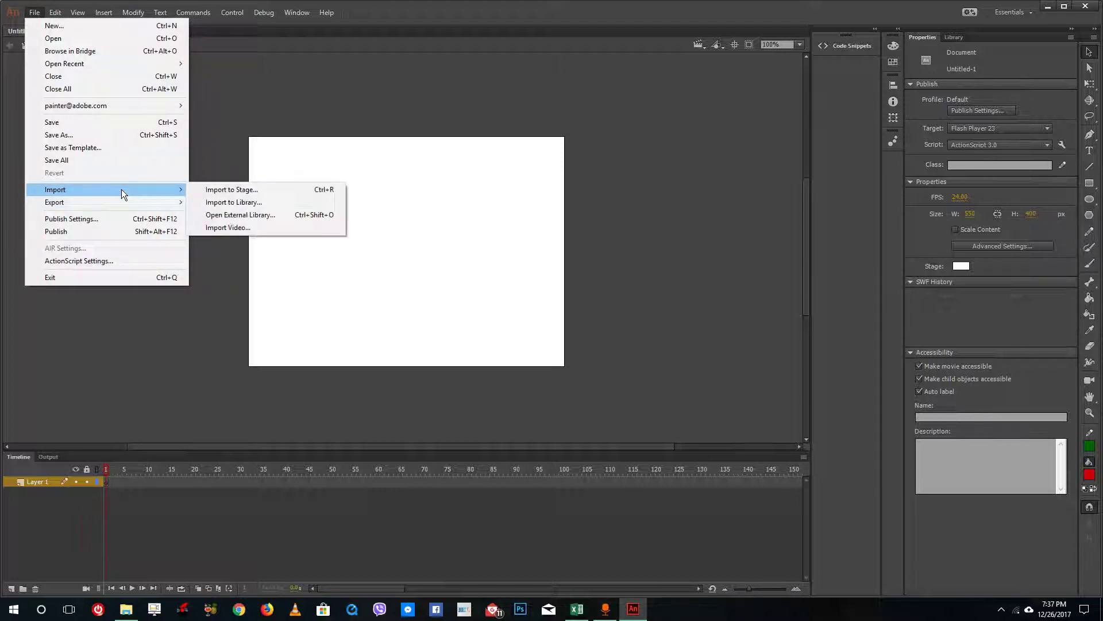
pyautogui.click(260, 191)
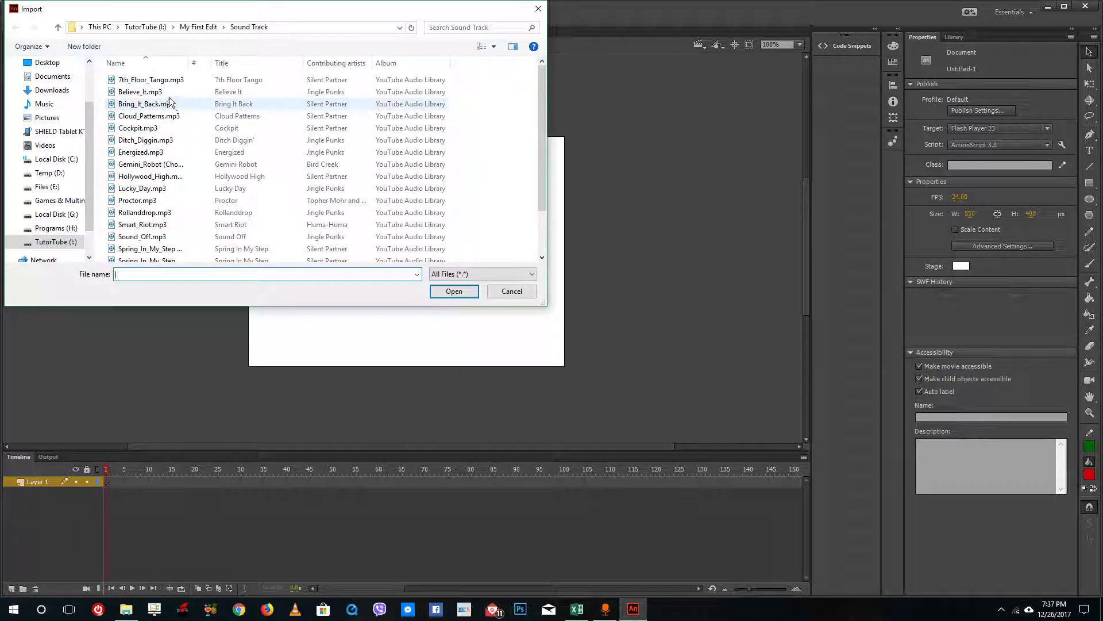
pyautogui.click(155, 92)
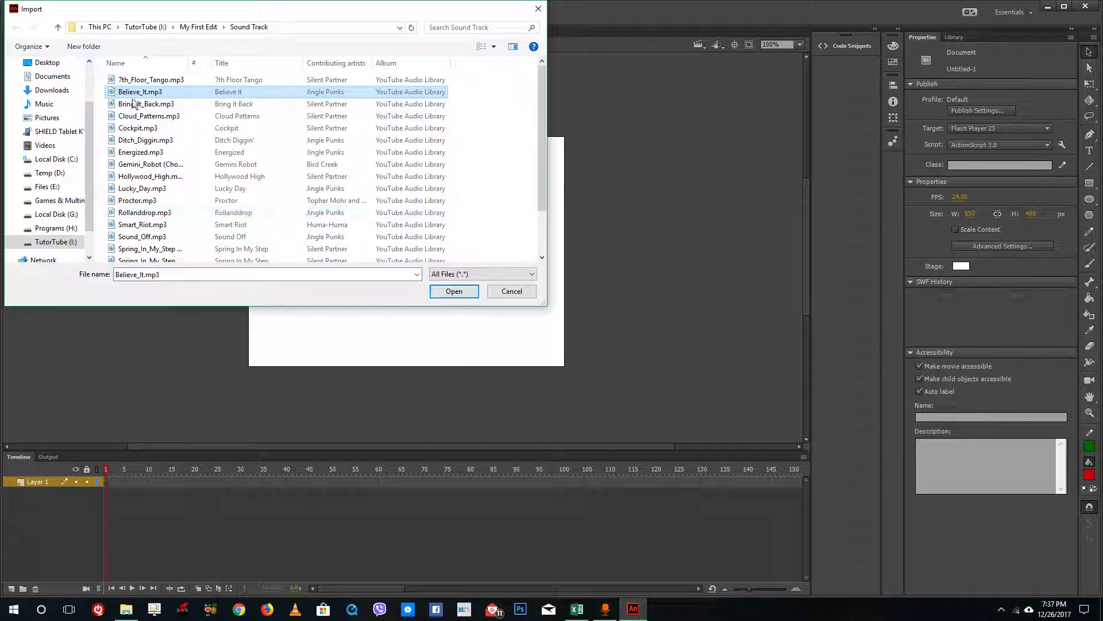
pyautogui.click(450, 291)
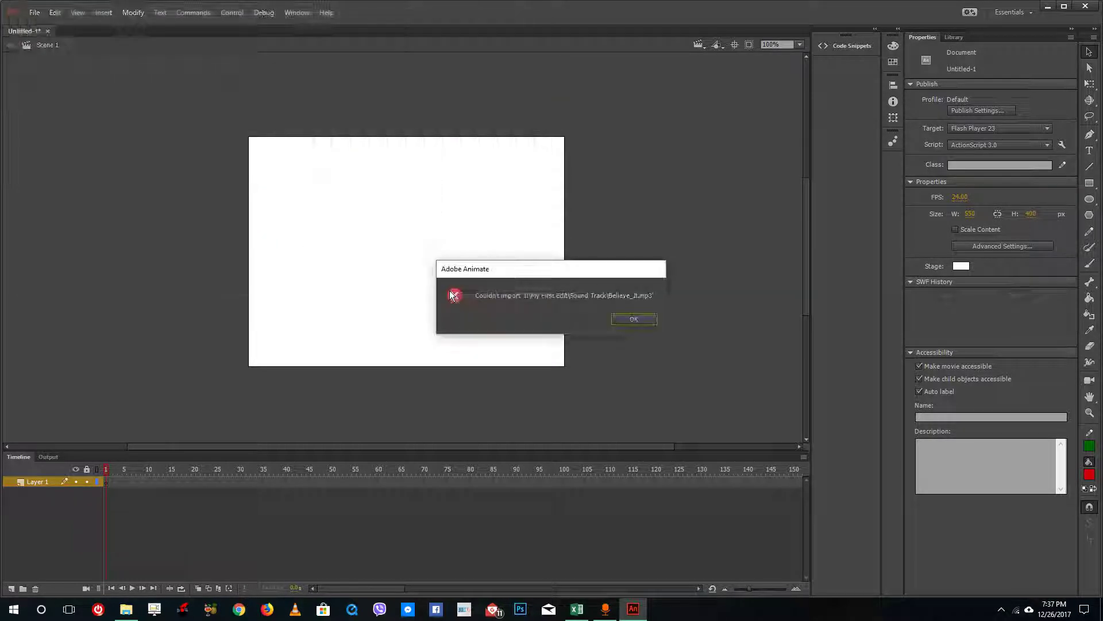
pyautogui.click(623, 316)
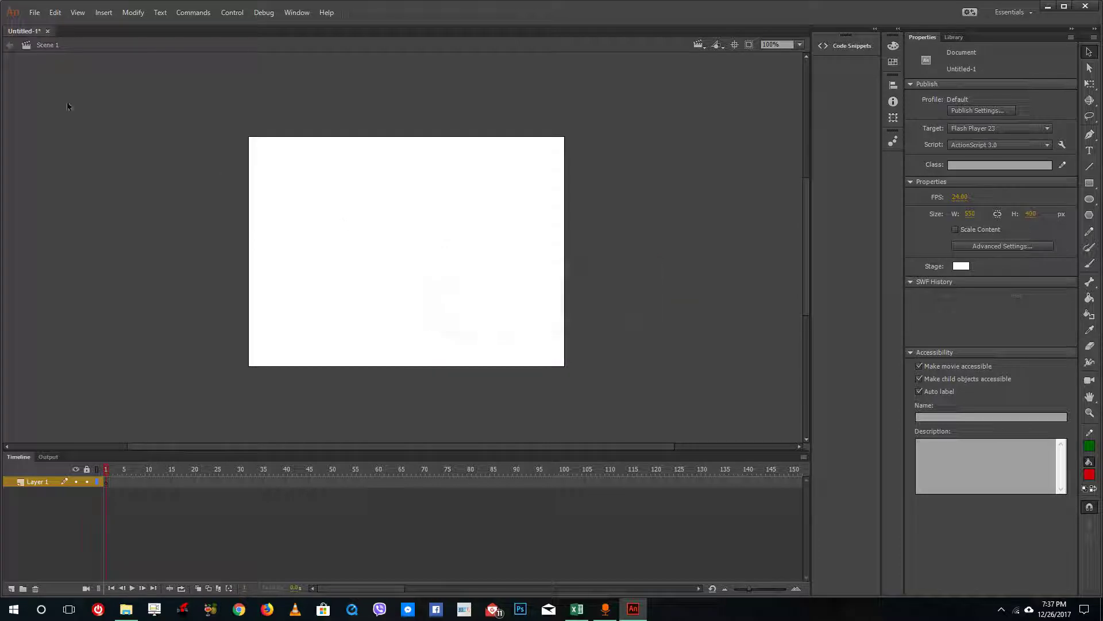
# Step: Import Bring_It_Back.mp3 to the stage instead
pyautogui.click(32, 17)
pyautogui.moveTo(165, 188)
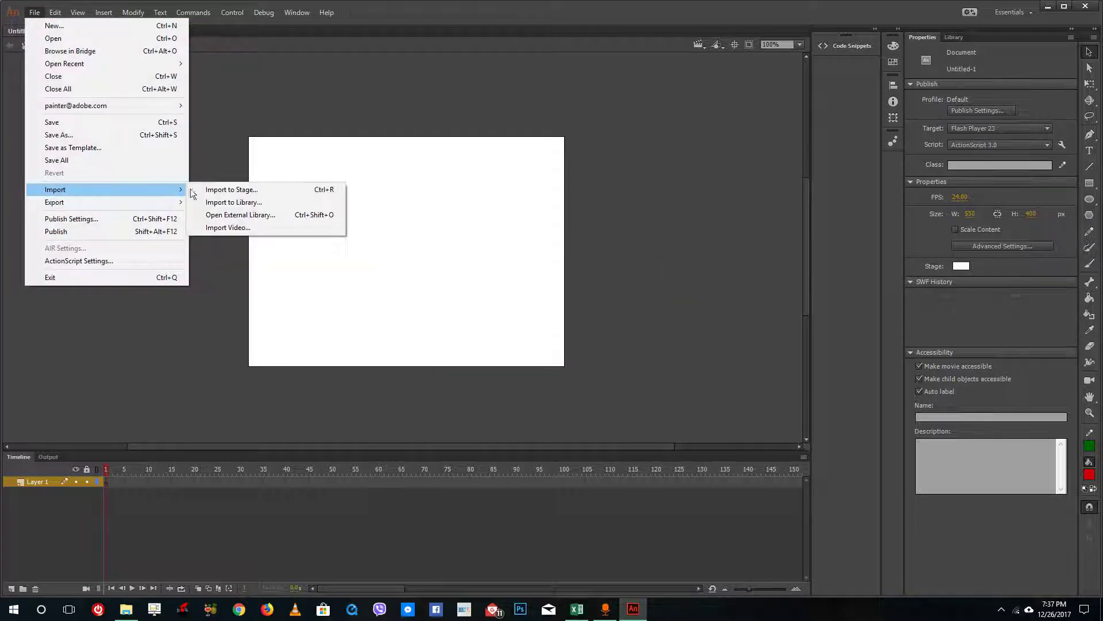
pyautogui.click(231, 189)
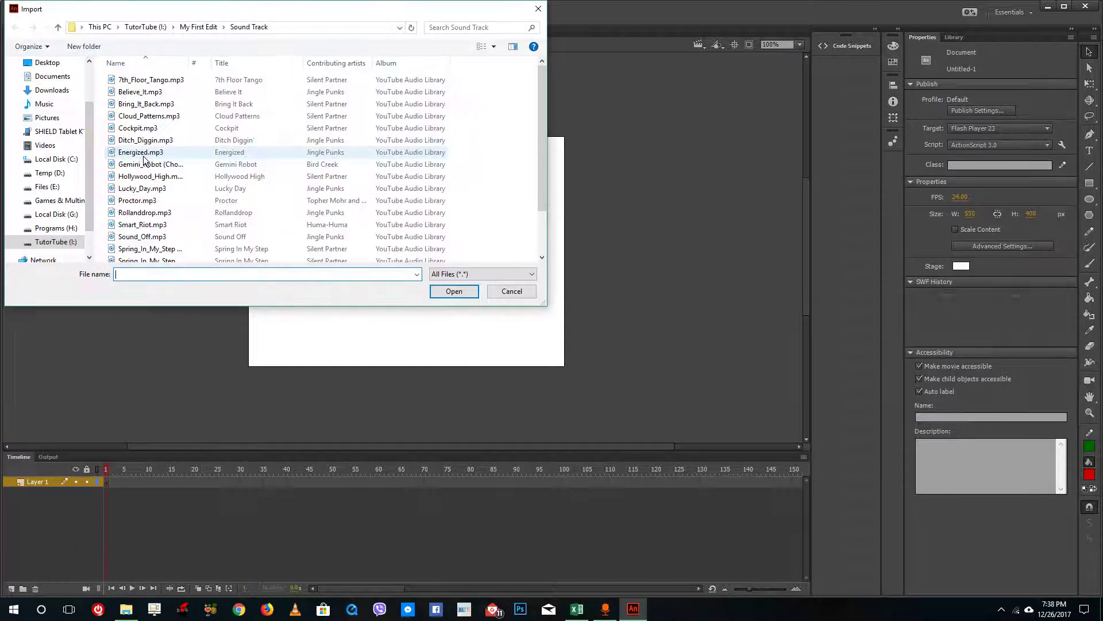
pyautogui.click(146, 103)
pyautogui.doubleClick(146, 103)
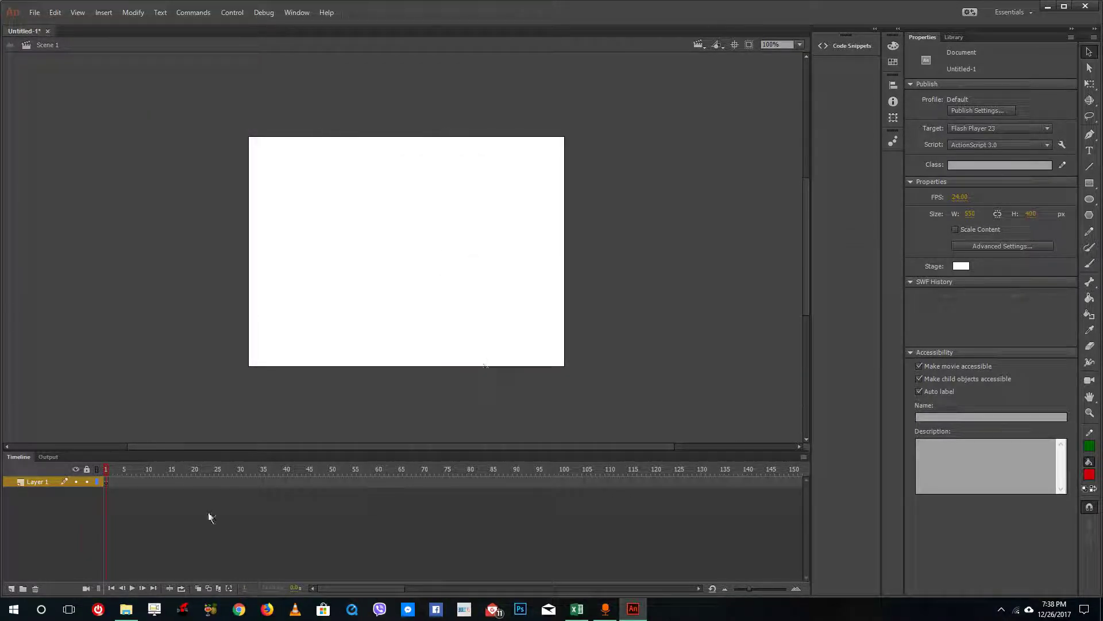
# Step: Insert frames on Layer 1 up to frame 70, play and rewind the music, and check the Library
pyautogui.rightClick(419, 481)
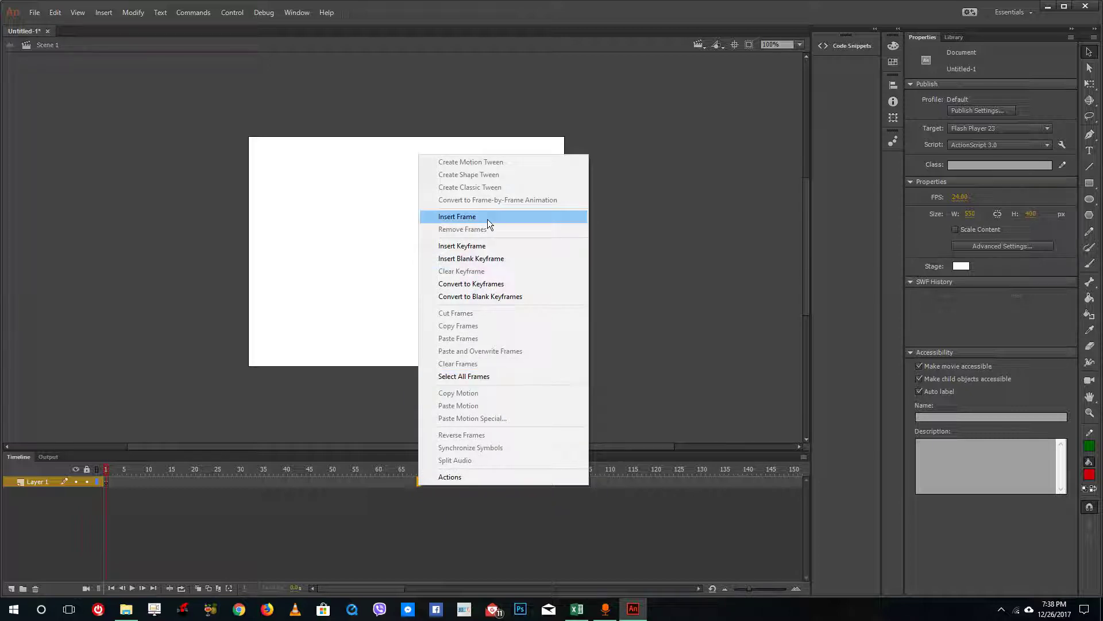
pyautogui.click(488, 215)
pyautogui.click(170, 470)
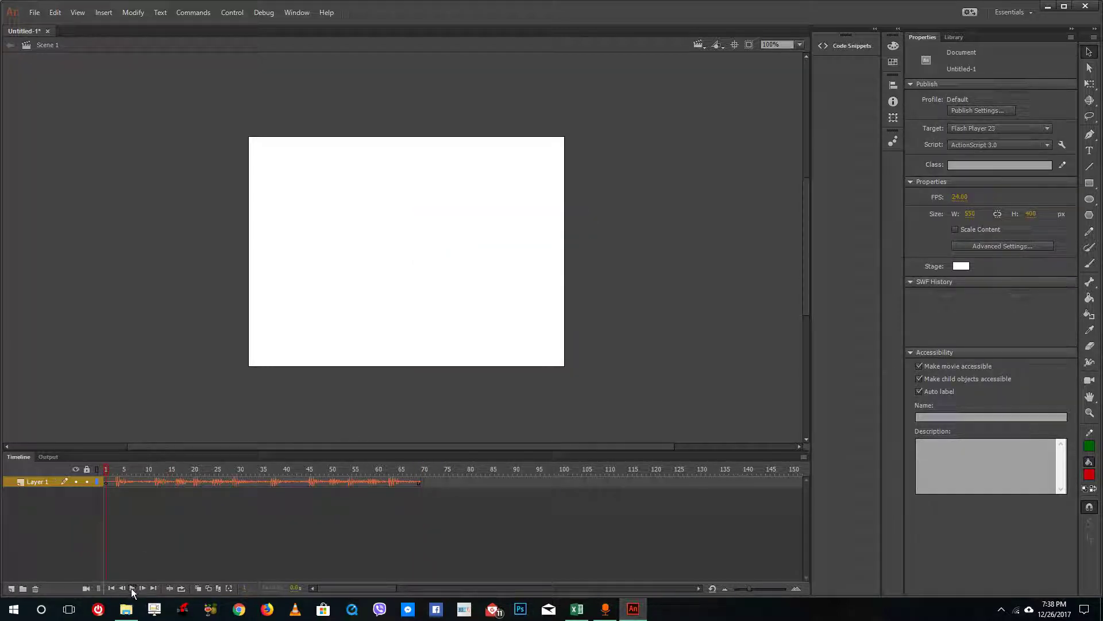
pyautogui.click(132, 588)
pyautogui.click(108, 473)
pyautogui.click(954, 38)
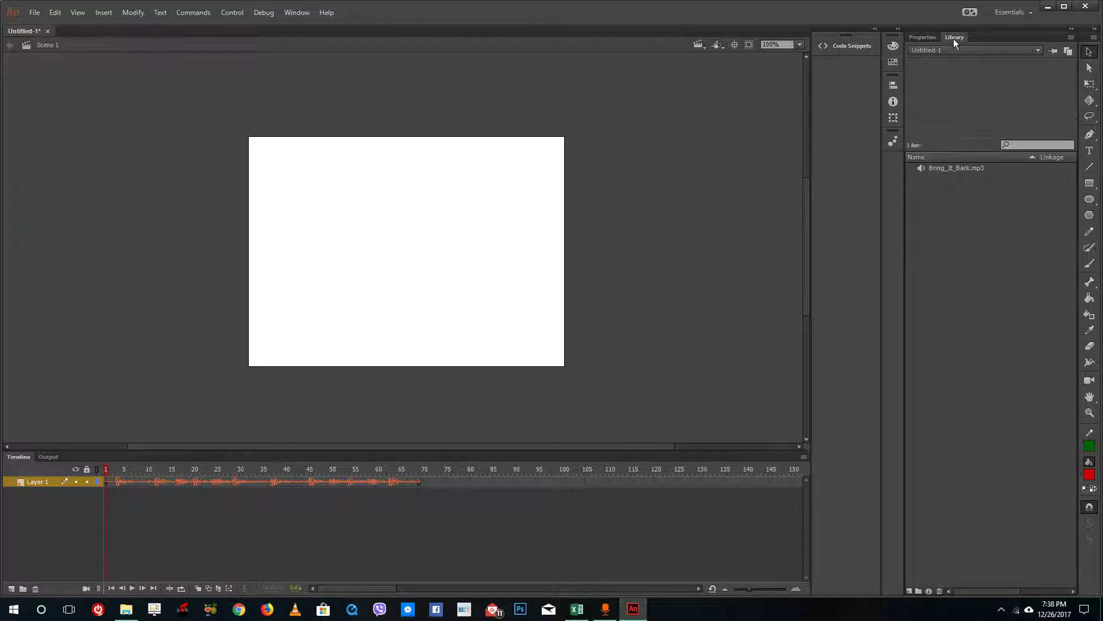
pyautogui.click(924, 37)
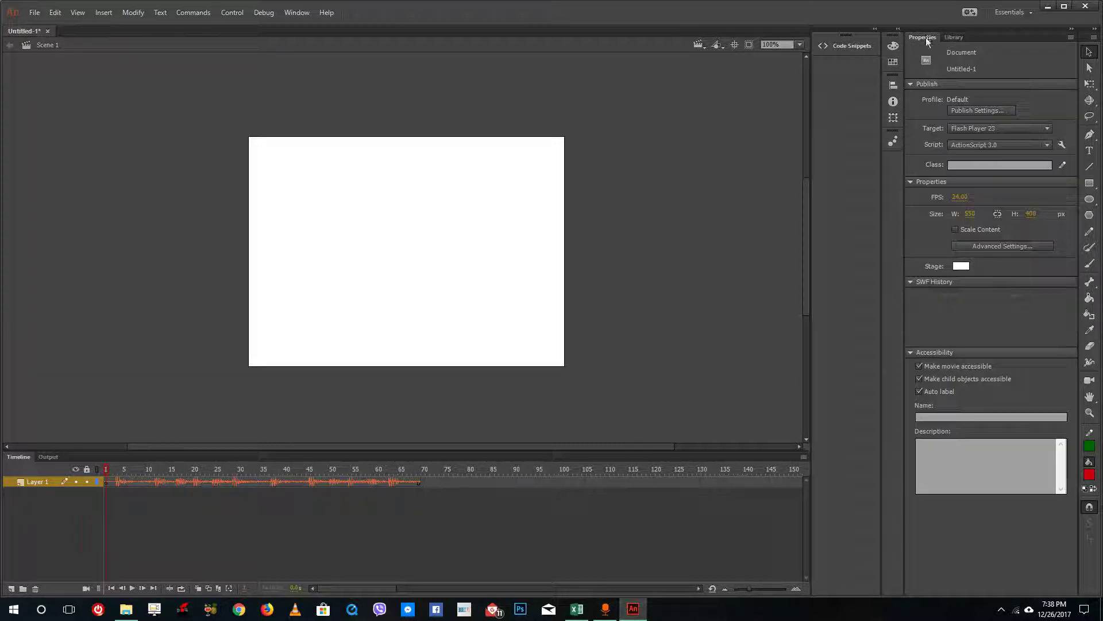
# Step: Set the Layer 1 sound's Repeat count to 0, keeping the Repeat looping option
pyautogui.click(52, 481)
pyautogui.click(1041, 193)
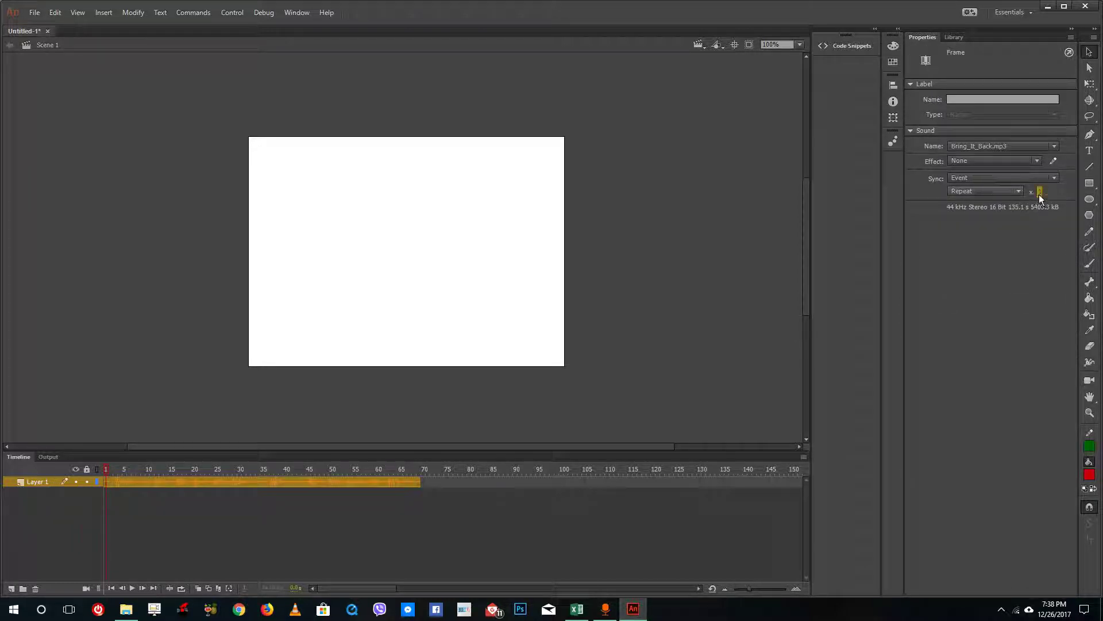
pyautogui.write('0')
pyautogui.click(980, 190)
pyautogui.click(978, 201)
# Step: Keep Bring_It_Back.mp3 as the sound and choose the Custom effect
pyautogui.click(968, 159)
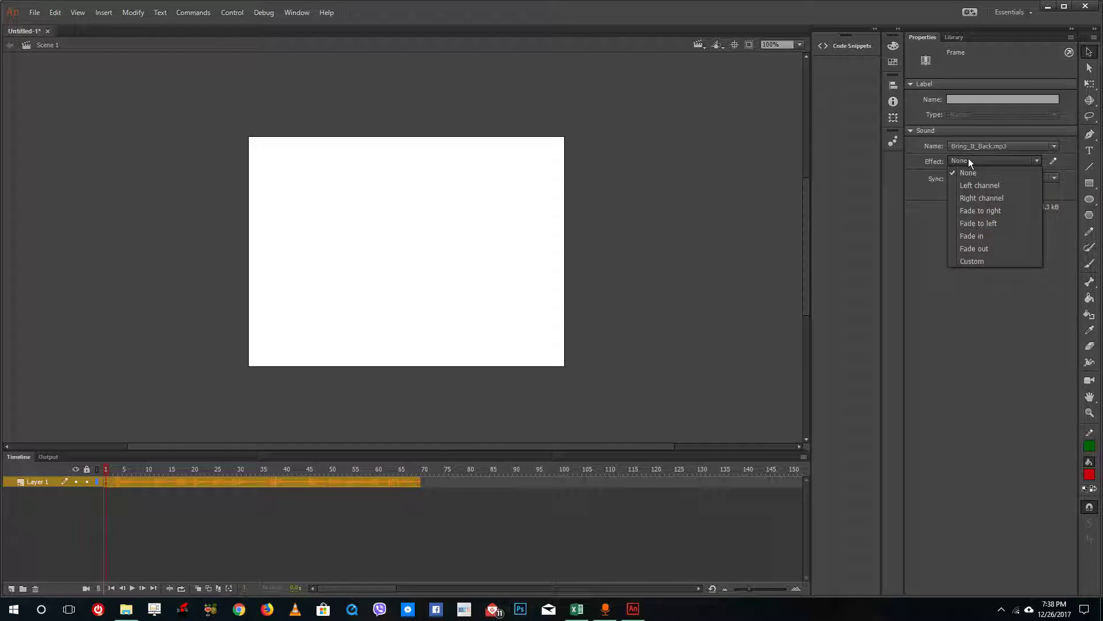
pyautogui.click(981, 146)
pyautogui.click(980, 147)
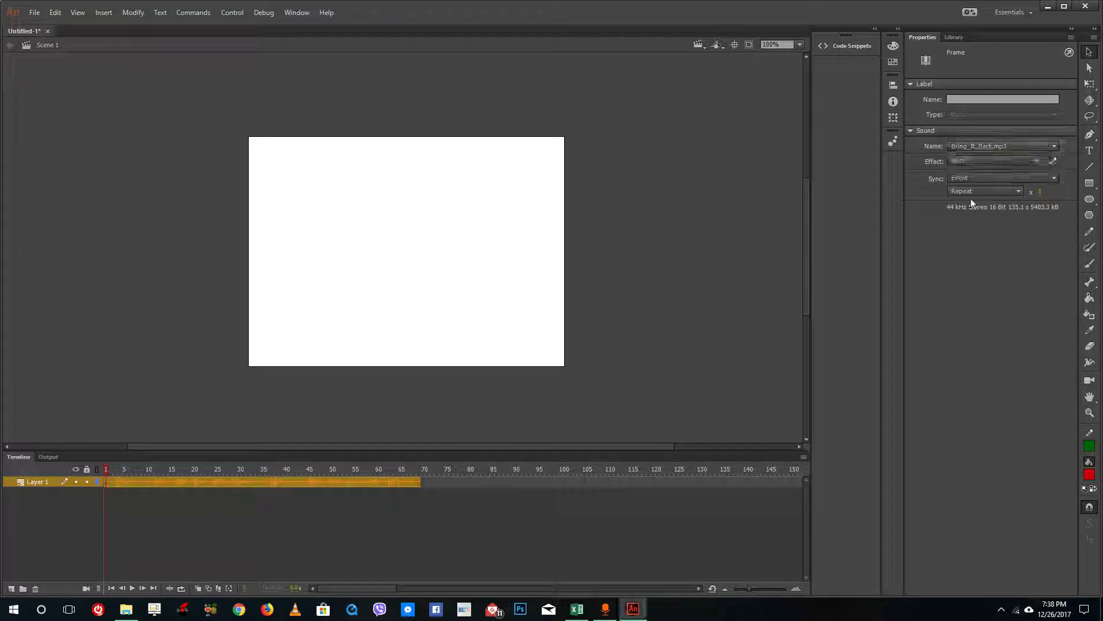
pyautogui.click(988, 189)
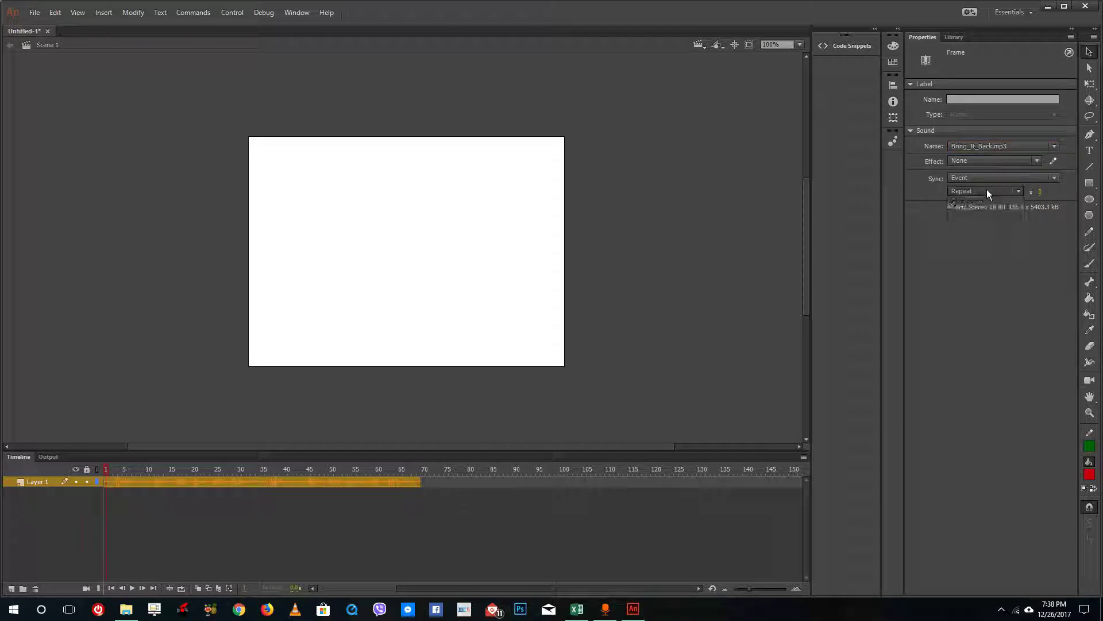
pyautogui.click(974, 162)
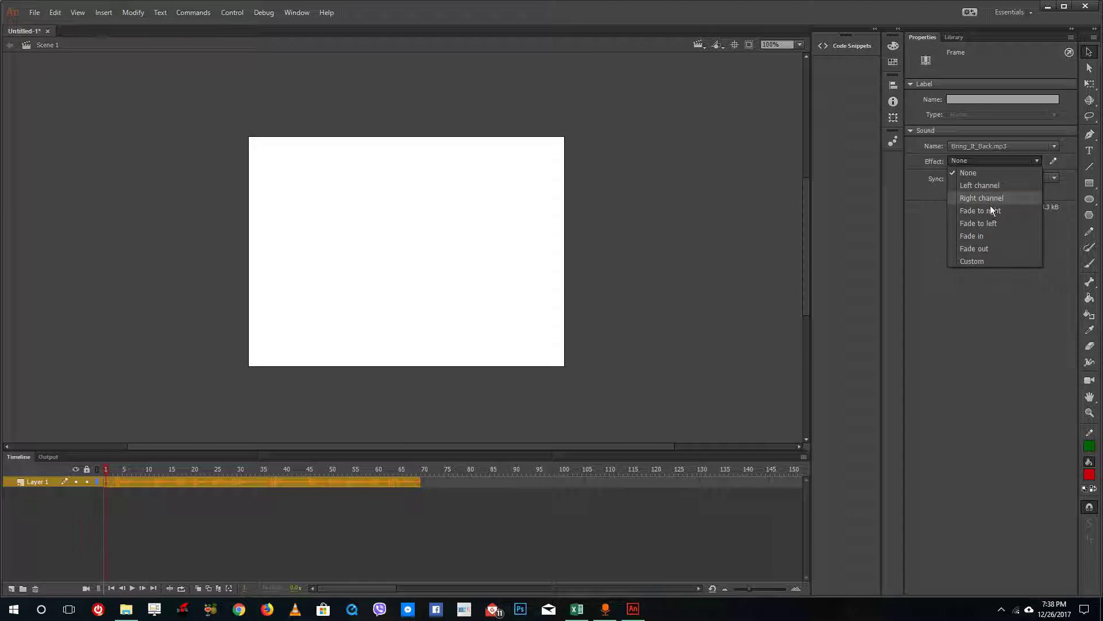
pyautogui.click(979, 262)
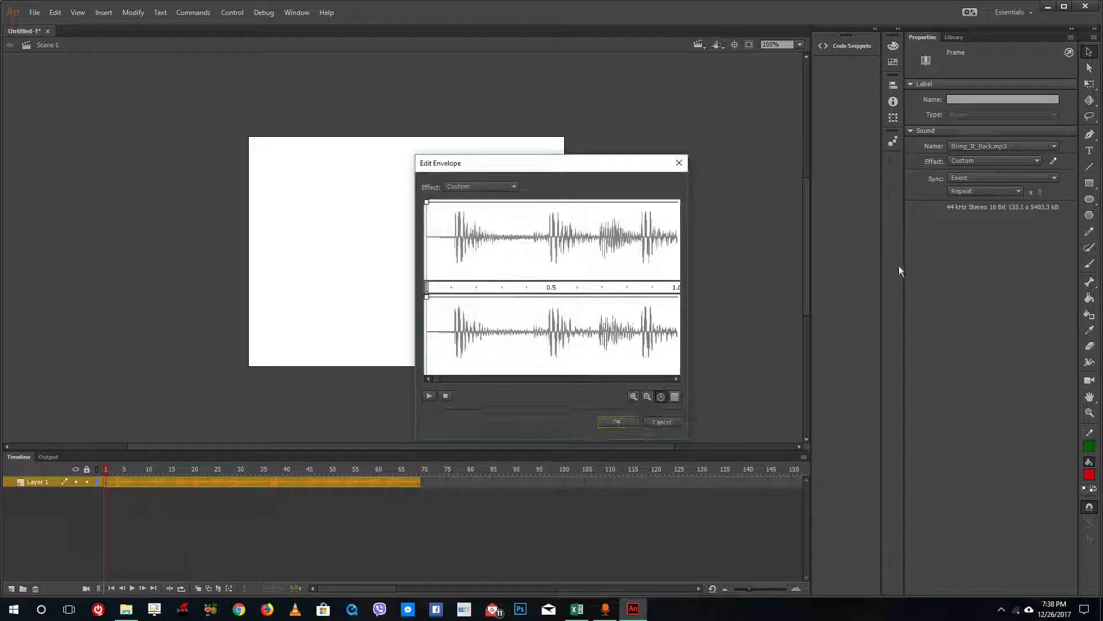
# Step: Preview the track in Edit Envelope, then zoom out to show the whole waveform
pyautogui.click(430, 396)
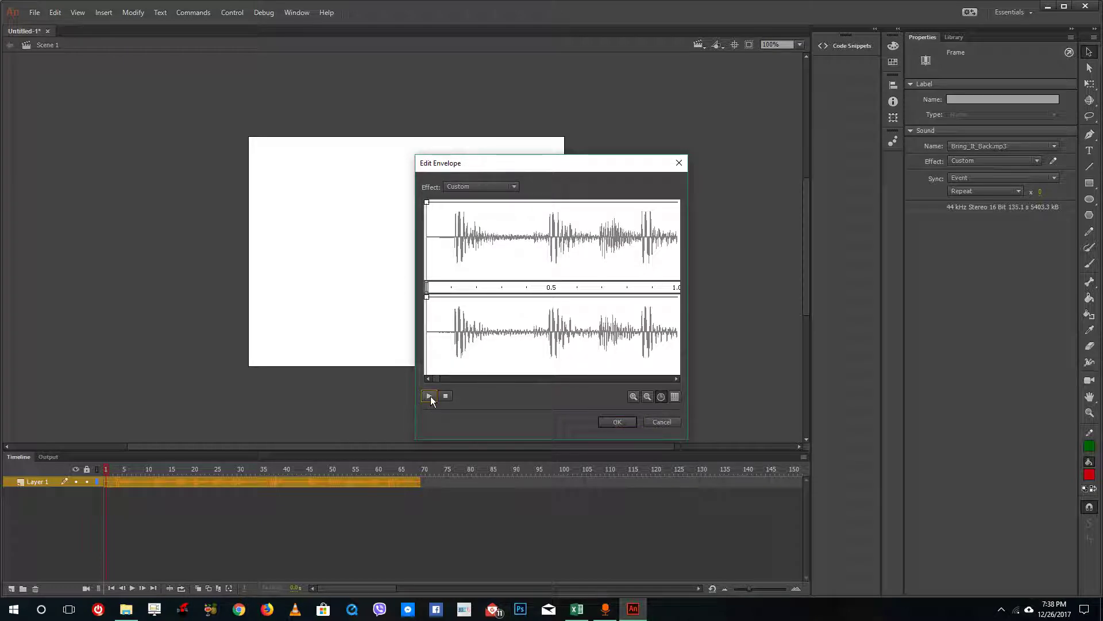
pyautogui.click(447, 397)
pyautogui.click(633, 395)
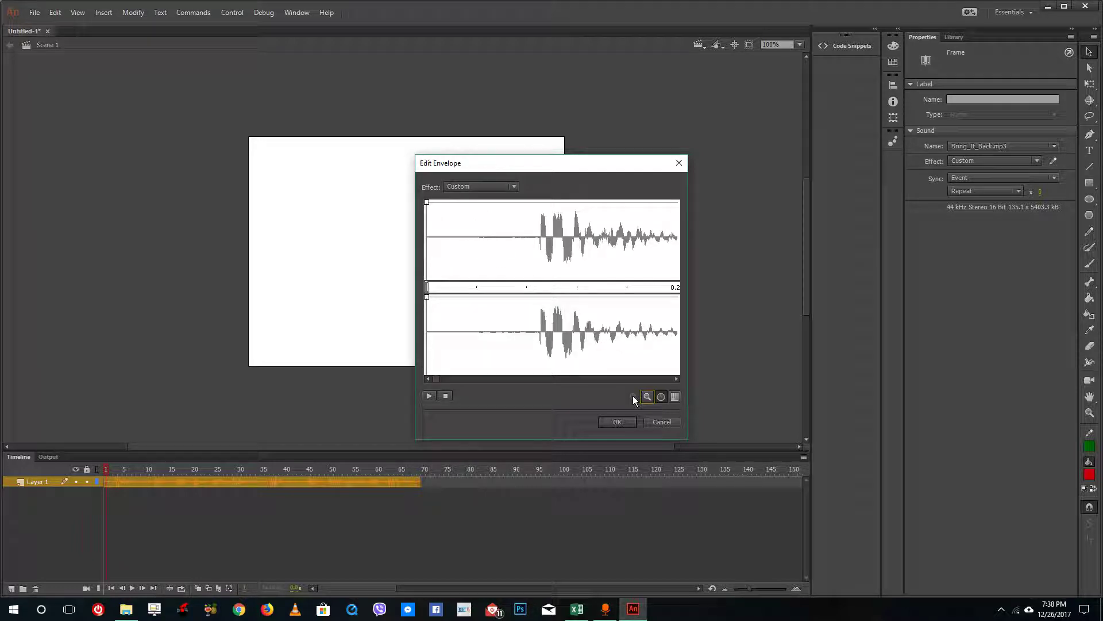
pyautogui.click(430, 396)
pyautogui.click(647, 397)
pyautogui.click(648, 397)
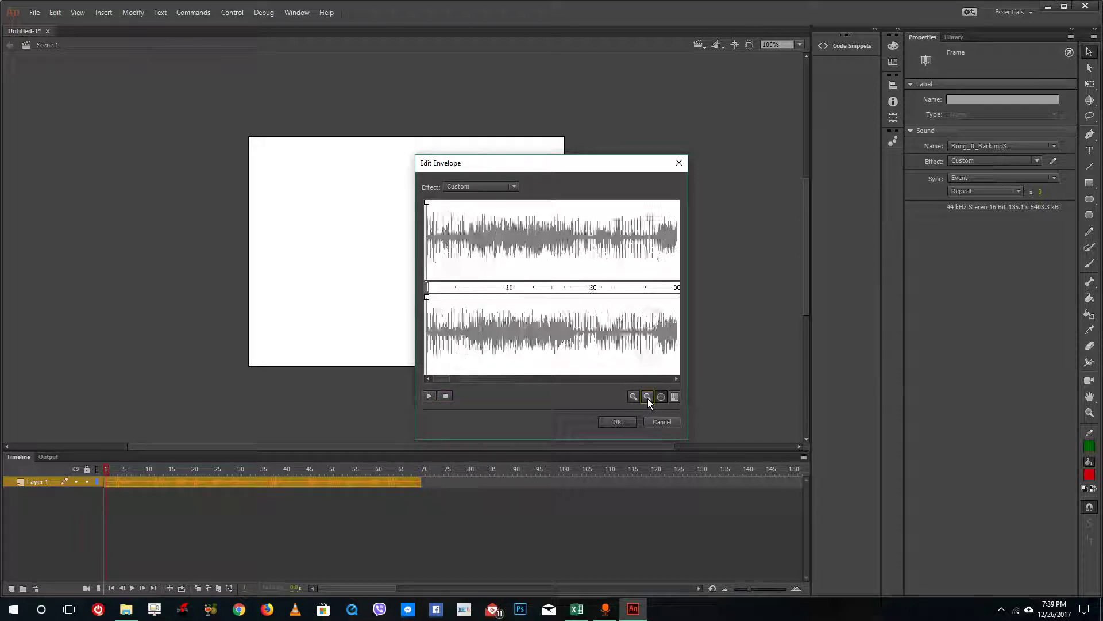
pyautogui.click(647, 396)
# Step: Lower both channels' envelopes to about mid level and preview the quieter track
pyautogui.moveTo(426, 202); pyautogui.dragTo(426, 236)
pyautogui.moveTo(426, 297); pyautogui.dragTo(426, 339)
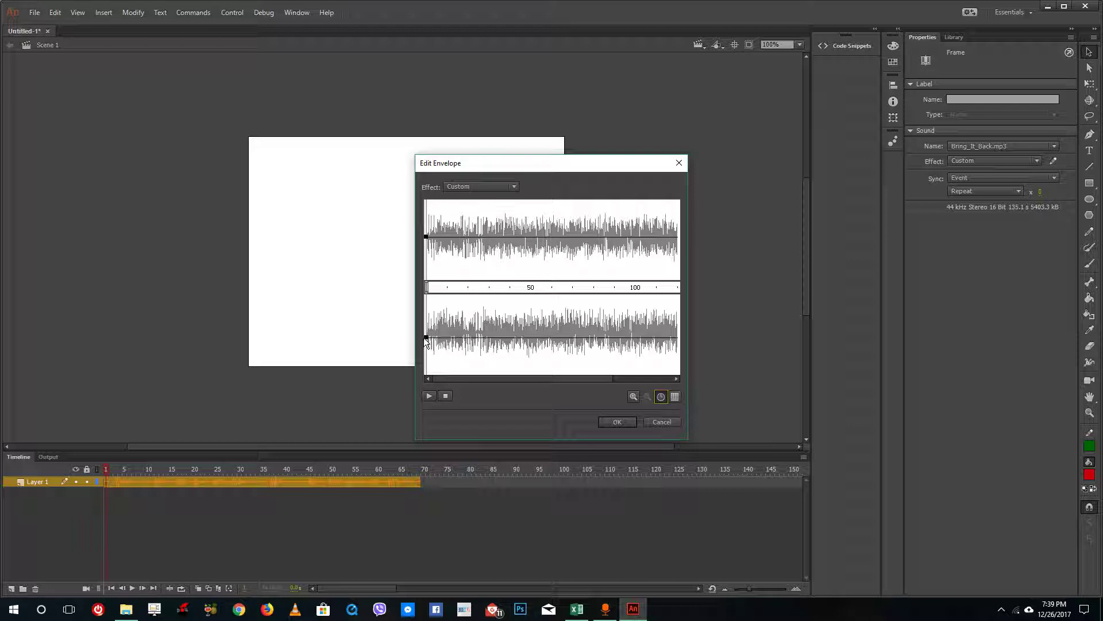
pyautogui.click(431, 396)
pyautogui.click(445, 396)
# Step: Add envelope points to create a fade-in from silence with small rises and dips in both channels
pyautogui.click(449, 337)
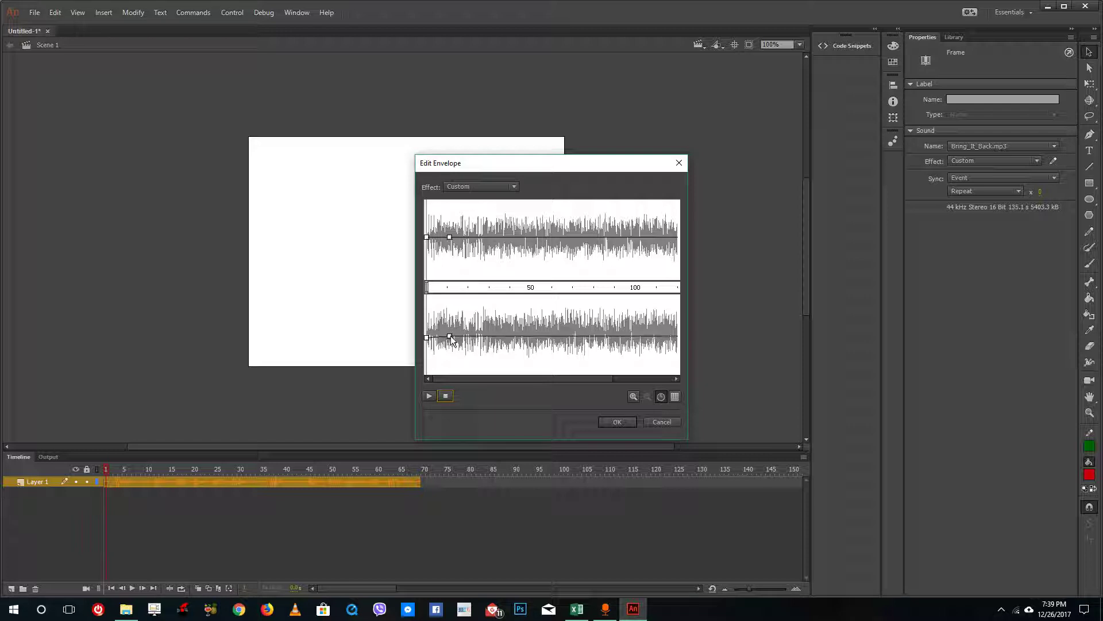
pyautogui.moveTo(450, 337); pyautogui.dragTo(424, 379)
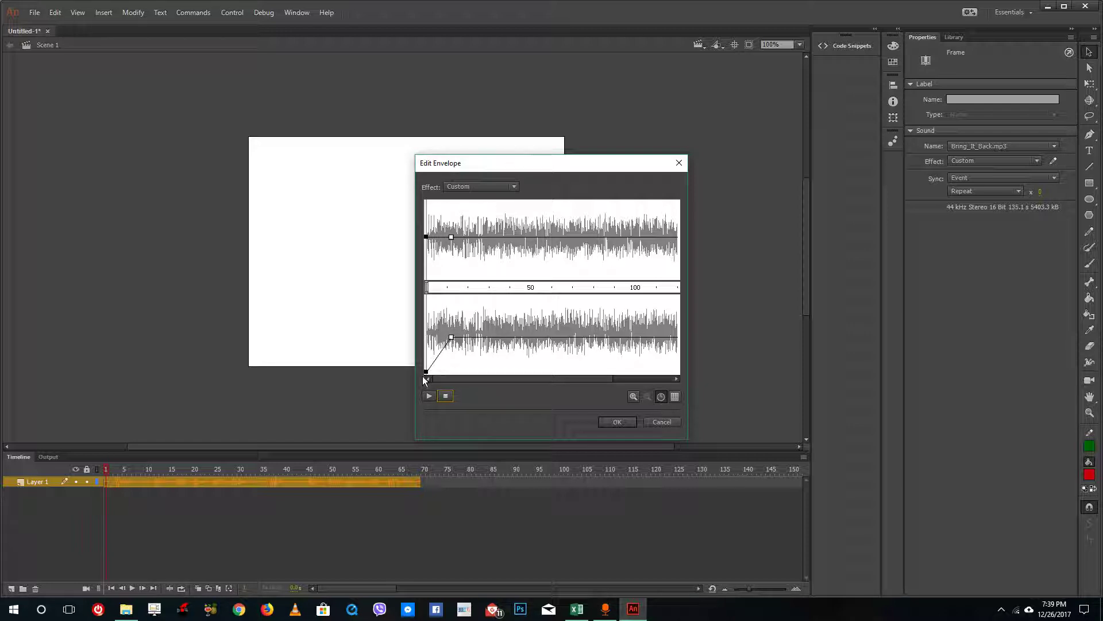
pyautogui.moveTo(426, 236); pyautogui.dragTo(426, 282)
pyautogui.click(440, 236)
pyautogui.moveTo(441, 235); pyautogui.dragTo(438, 239)
pyautogui.moveTo(438, 341); pyautogui.dragTo(438, 338)
pyautogui.moveTo(452, 237); pyautogui.dragTo(444, 253)
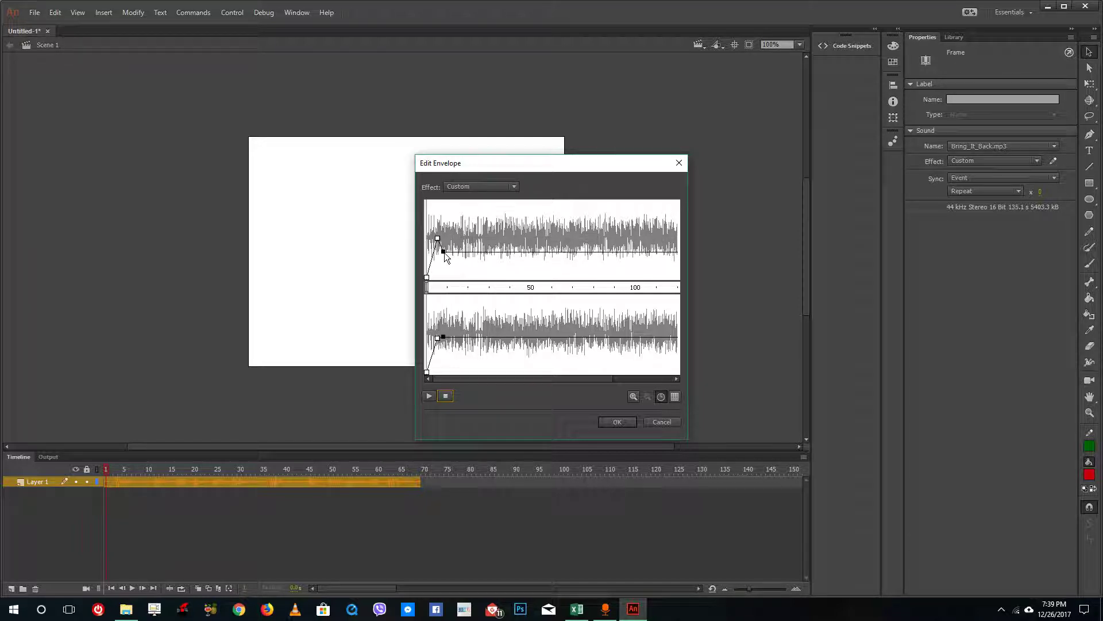
pyautogui.moveTo(443, 337)
pyautogui.mouseDown()
pyautogui.moveTo(446, 352)
pyautogui.moveTo(455, 337)
pyautogui.mouseUp()
pyautogui.moveTo(454, 252)
pyautogui.mouseDown()
pyautogui.moveTo(453, 238)
pyautogui.moveTo(462, 251)
pyautogui.mouseUp()
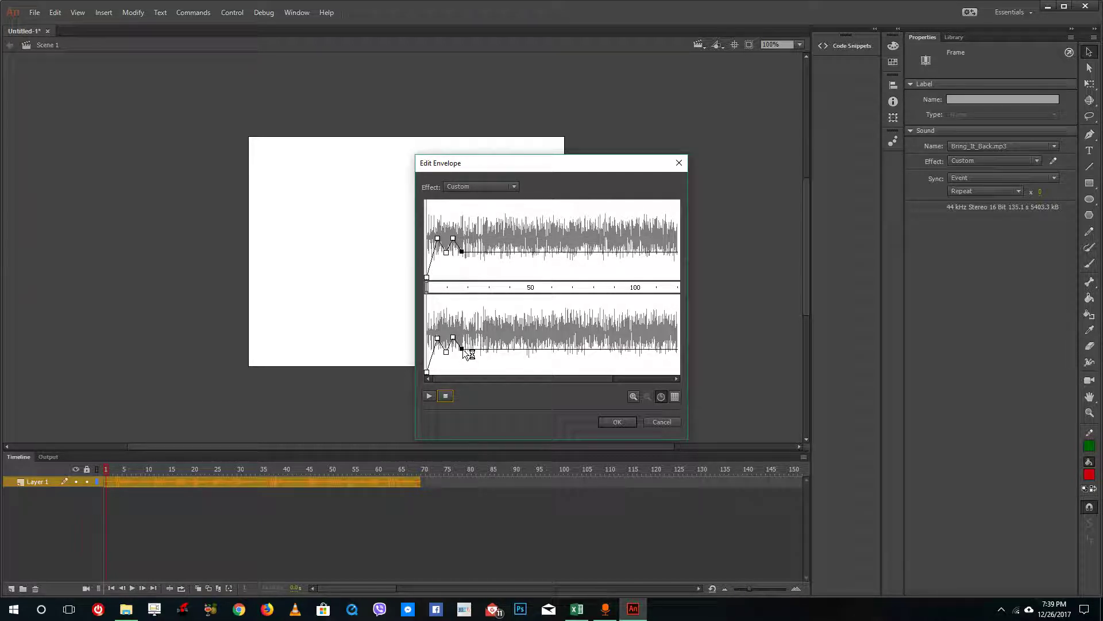
pyautogui.moveTo(464, 349); pyautogui.dragTo(463, 355)
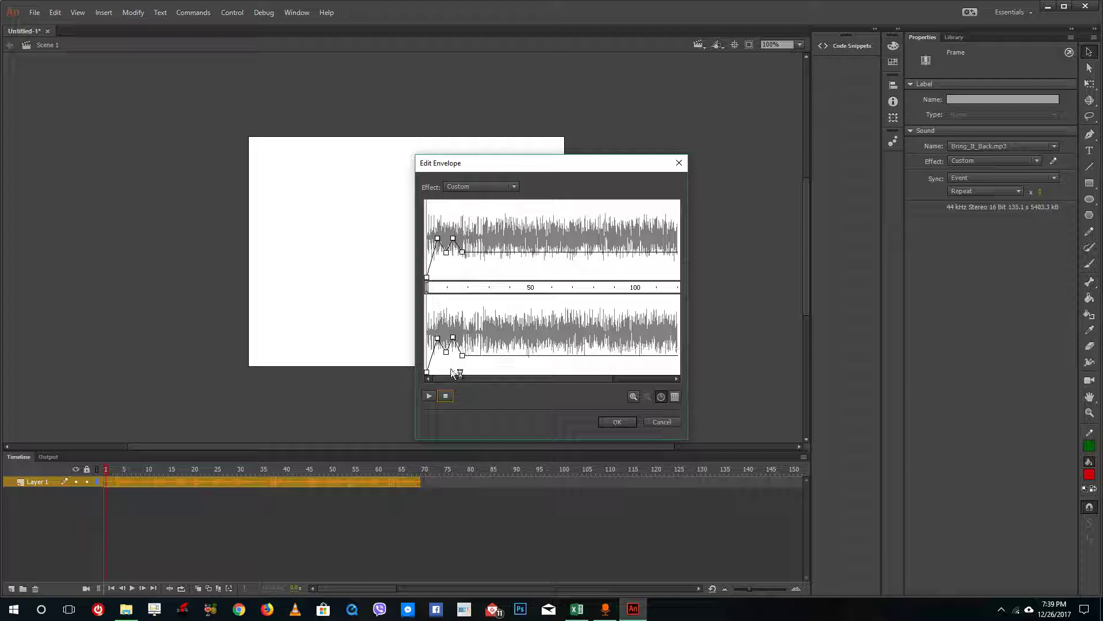
# Step: Preview the shaped envelope and zoom in twice on the start of the track
pyautogui.click(430, 397)
pyautogui.click(447, 396)
pyautogui.click(633, 396)
pyautogui.click(632, 397)
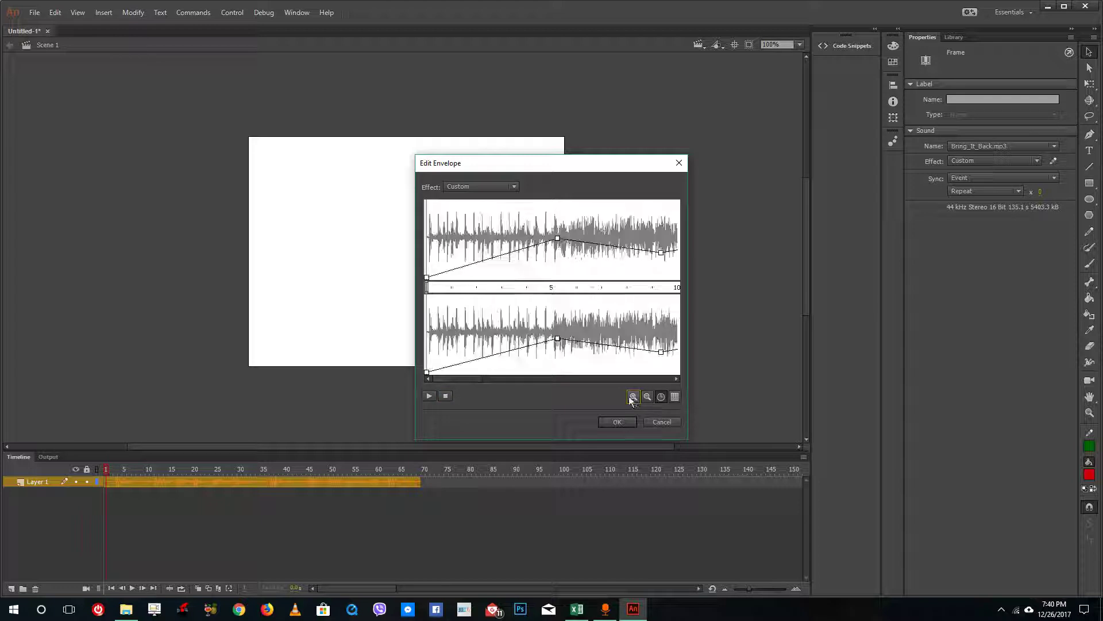
pyautogui.click(429, 397)
# Step: Reshape both channels into a deep dip followed by a sharp peak, then preview it
pyautogui.moveTo(557, 339); pyautogui.dragTo(558, 335)
pyautogui.click(577, 239)
pyautogui.moveTo(548, 240); pyautogui.dragTo(450, 237)
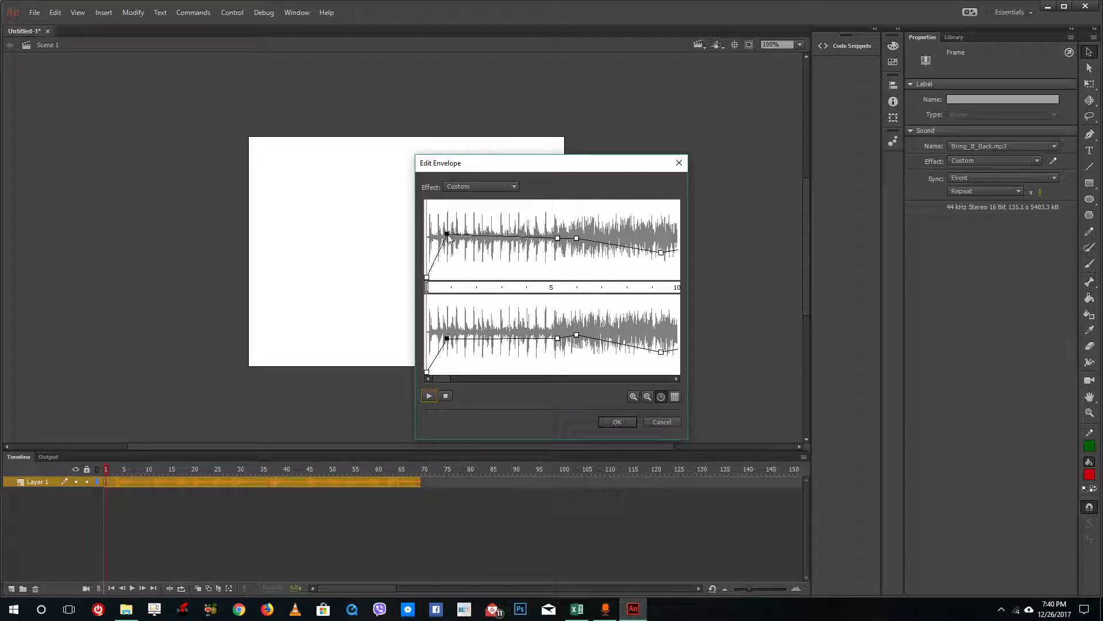
pyautogui.click(445, 396)
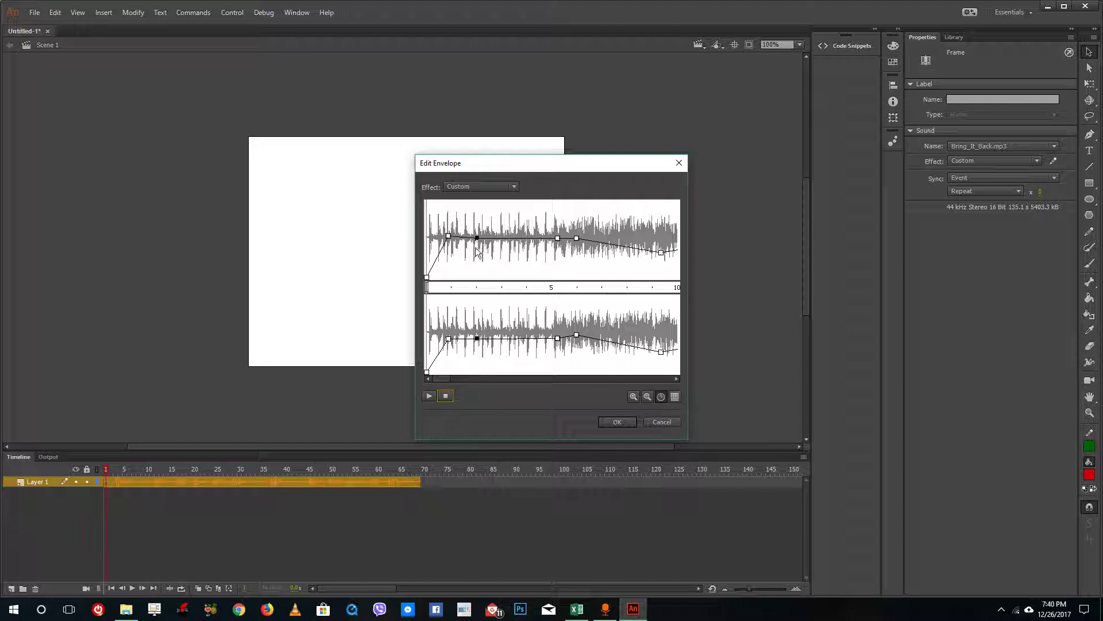
pyautogui.moveTo(479, 237); pyautogui.dragTo(469, 274)
pyautogui.moveTo(558, 238); pyautogui.dragTo(491, 210)
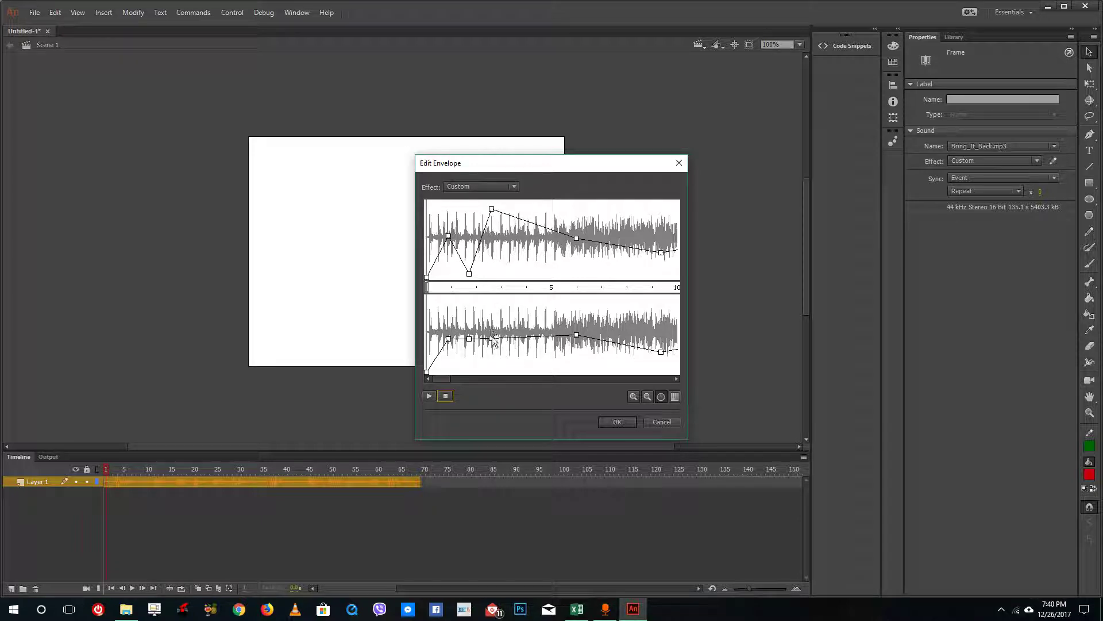
pyautogui.moveTo(491, 339); pyautogui.dragTo(500, 298)
pyautogui.moveTo(469, 339); pyautogui.dragTo(470, 379)
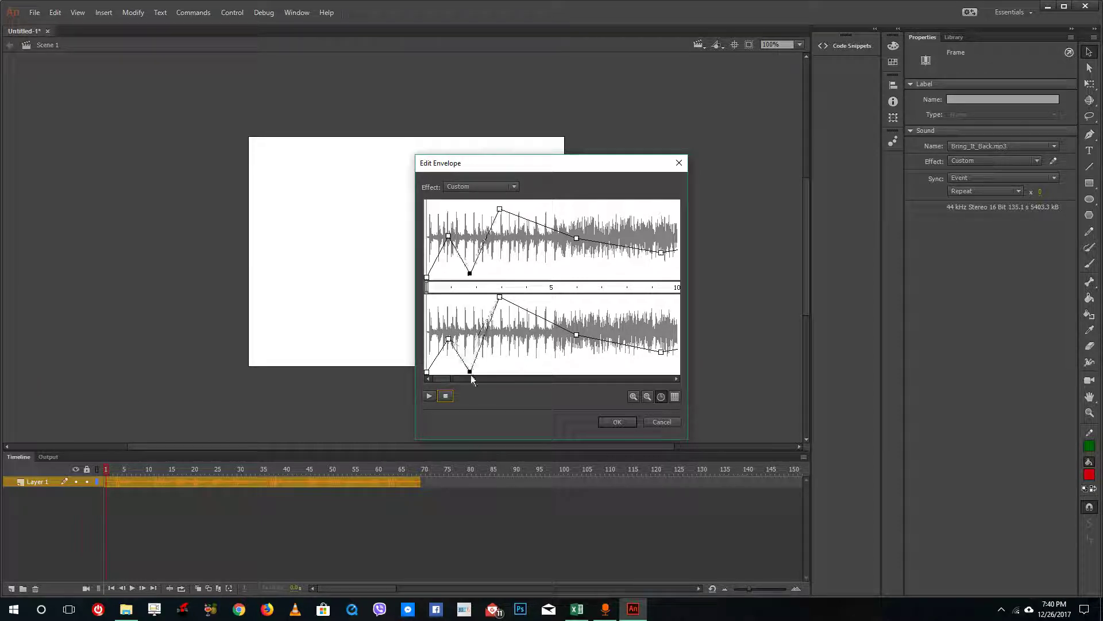
pyautogui.click(429, 395)
pyautogui.click(446, 397)
# Step: Apply the custom envelope, run Control > Test Scene, and close the SWF preview window
pyautogui.click(617, 421)
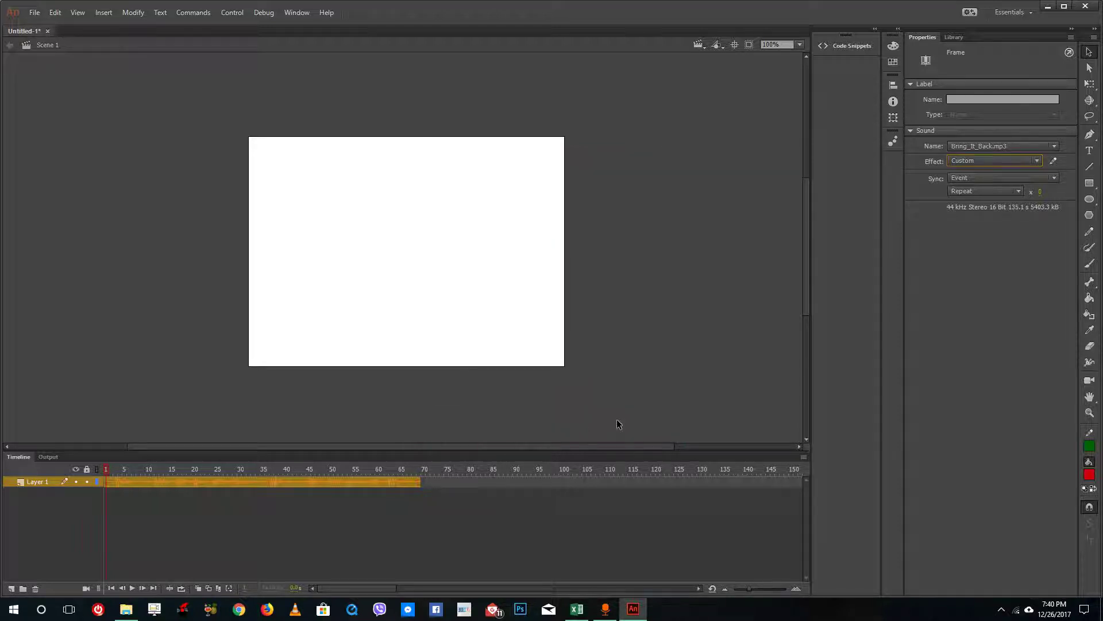
pyautogui.click(498, 418)
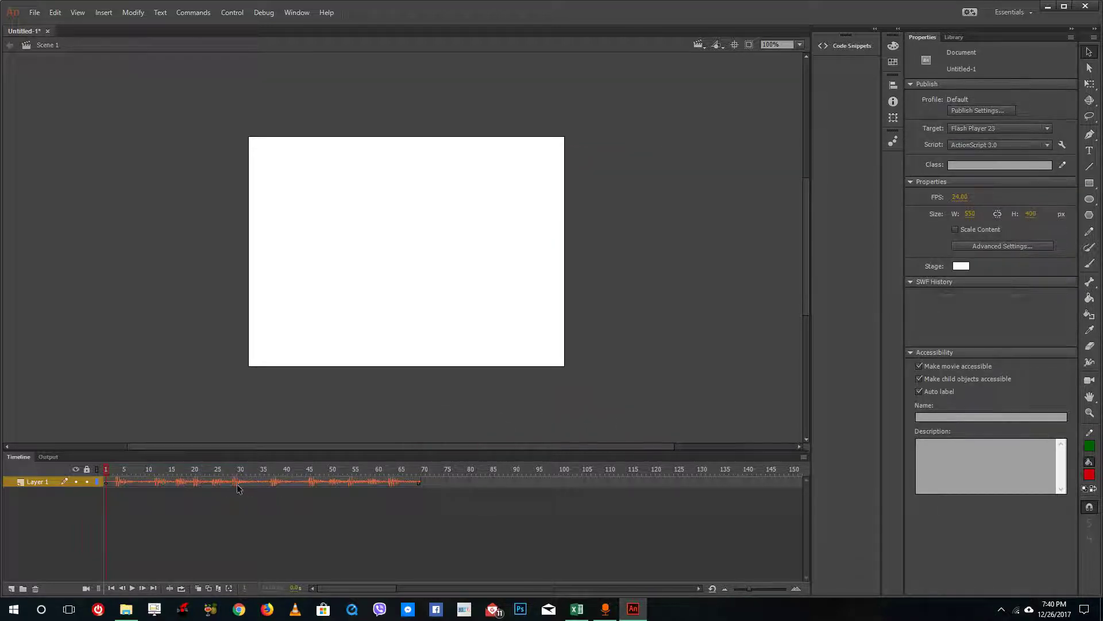
pyautogui.click(223, 16)
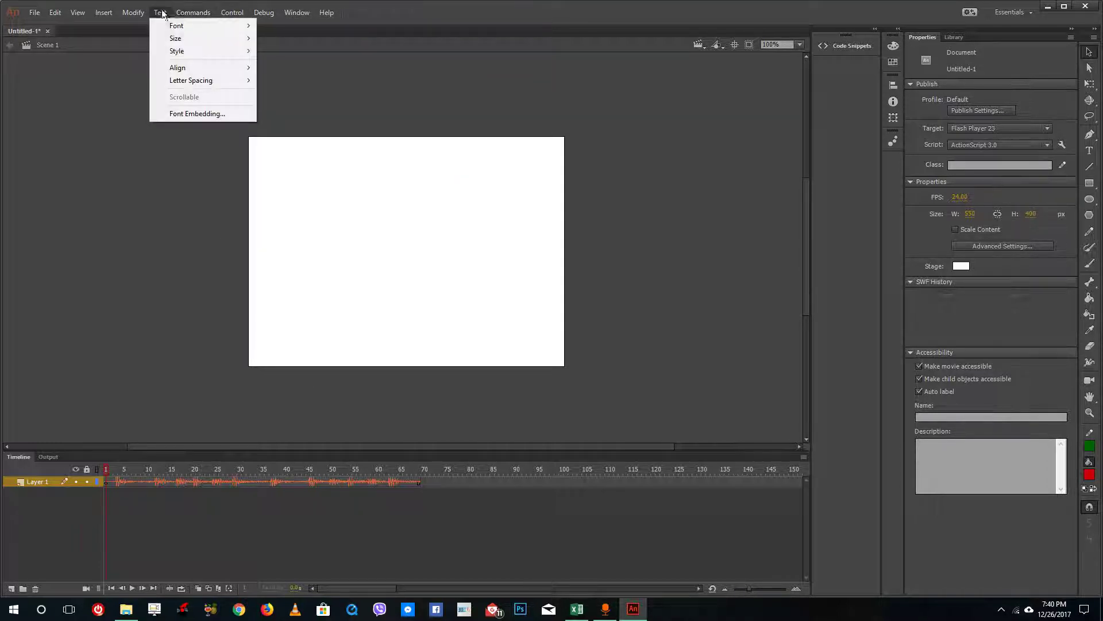
pyautogui.moveTo(226, 16)
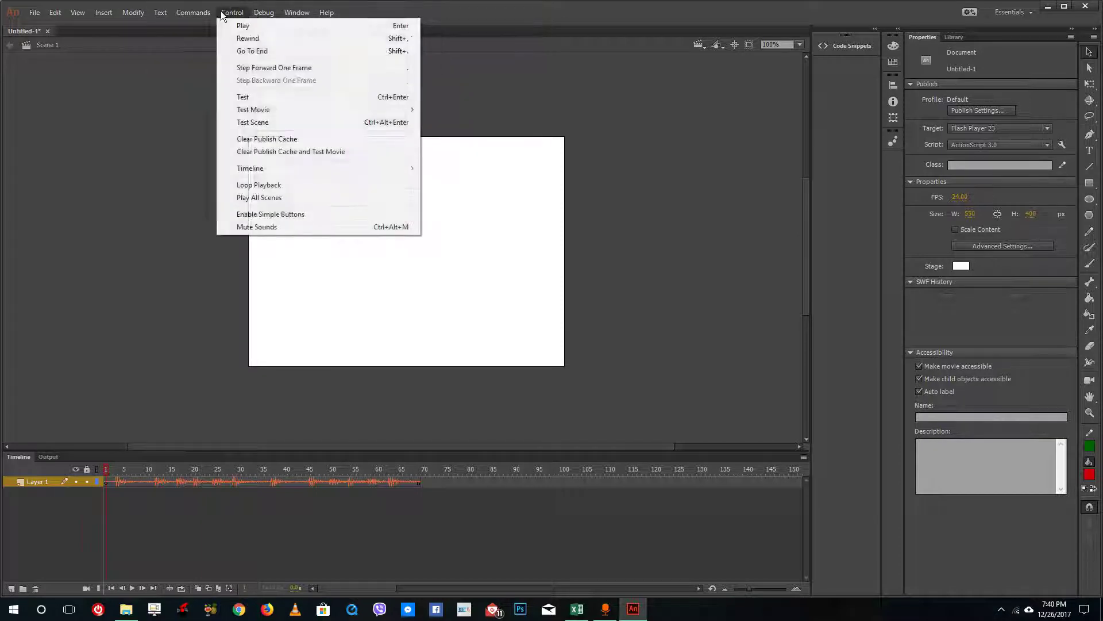
pyautogui.click(273, 123)
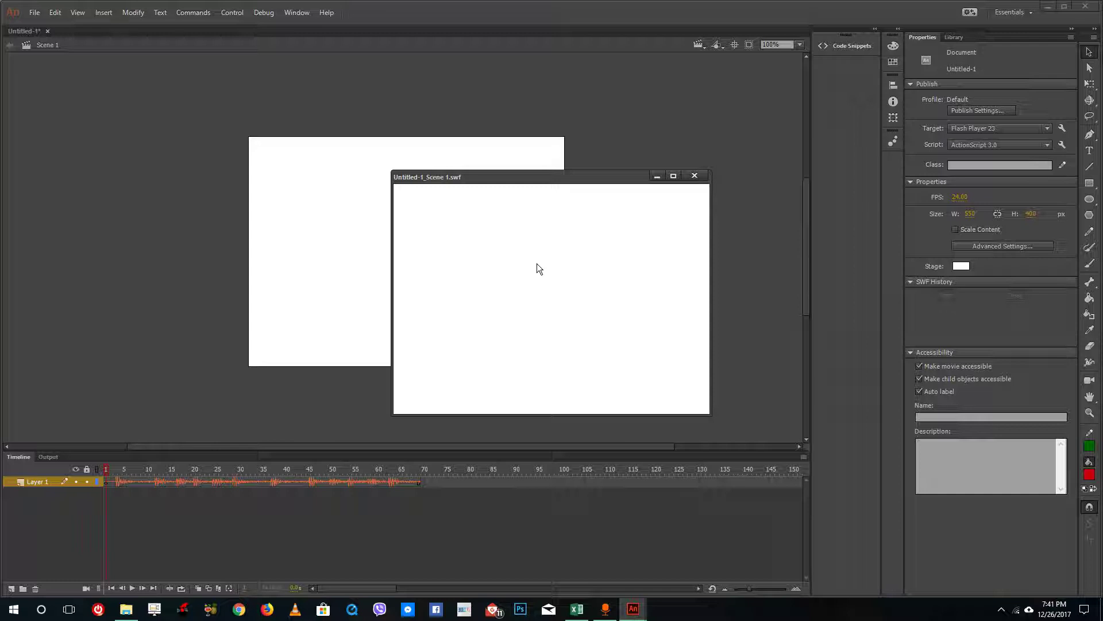
pyautogui.click(693, 176)
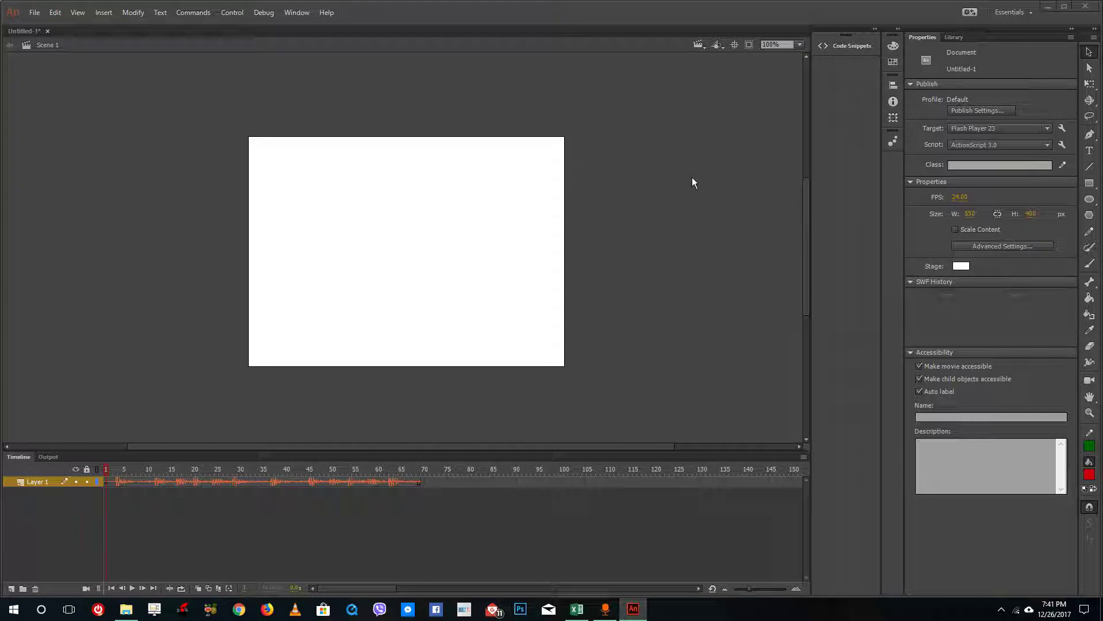